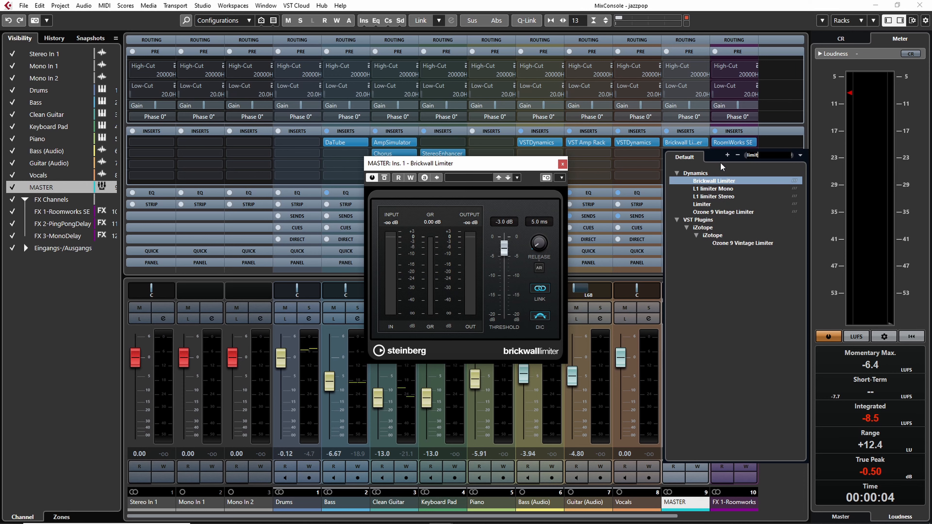
# Insert a Limiter into the MASTER channel's second insert slot
pyautogui.click(701, 205)
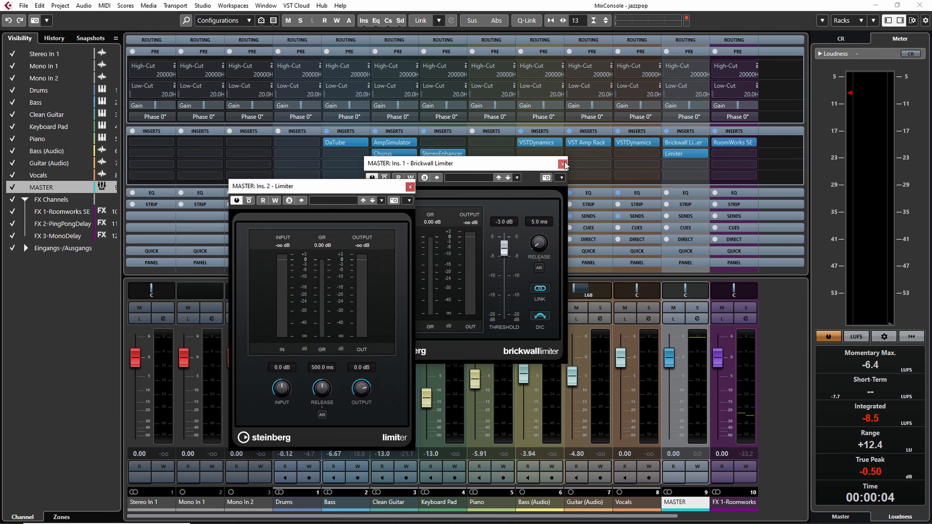
pyautogui.moveTo(353, 184); pyautogui.dragTo(759, 159)
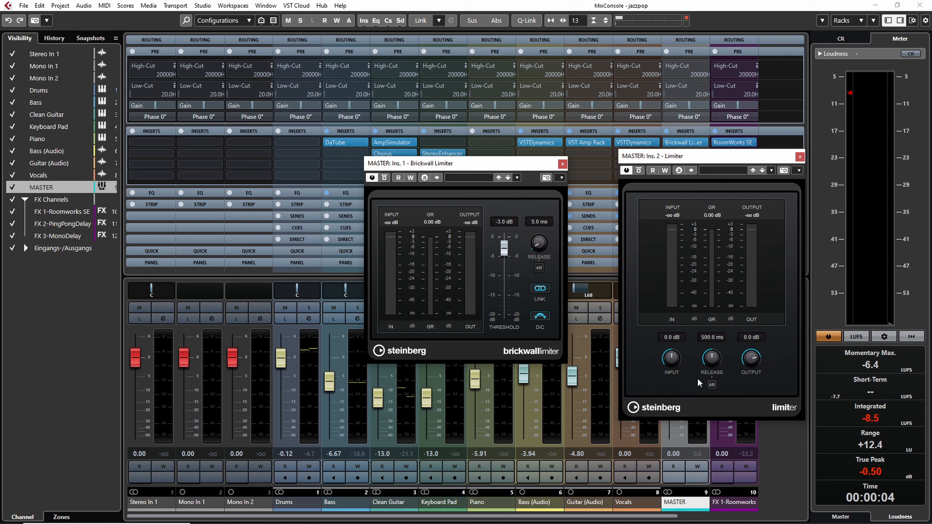
# Enable automatic release on the Brickwall Limiter
pyautogui.click(539, 269)
# Close the Limiter window and remove the Limiter from the MASTER's second insert slot
pyautogui.moveTo(703, 157); pyautogui.dragTo(691, 186)
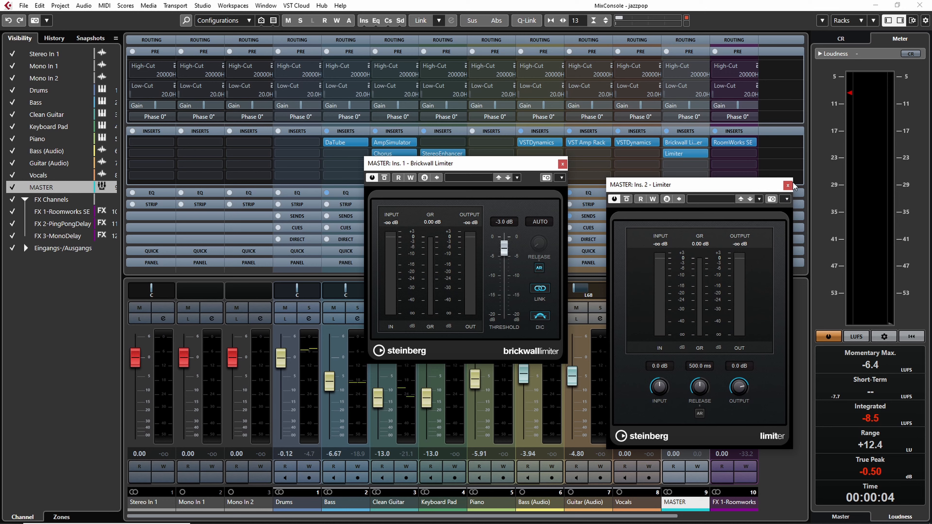
pyautogui.click(788, 186)
pyautogui.click(706, 153)
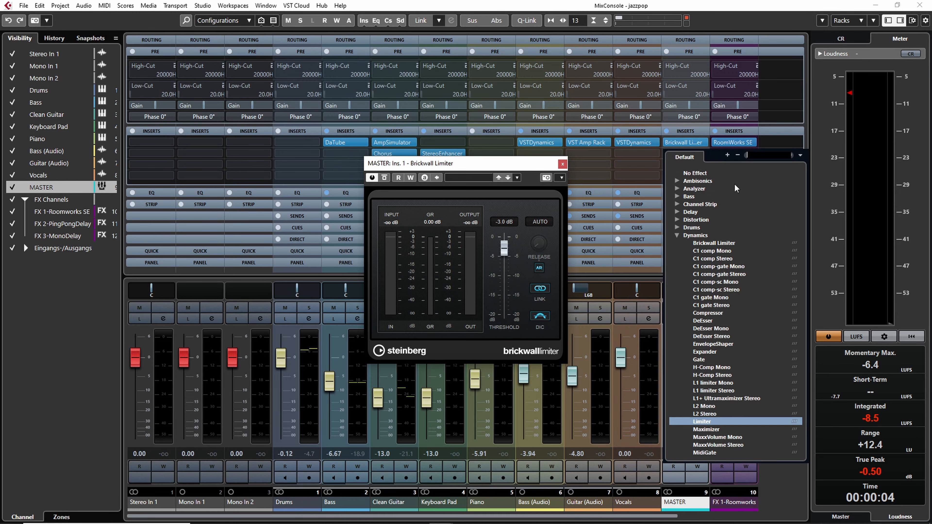
pyautogui.click(695, 173)
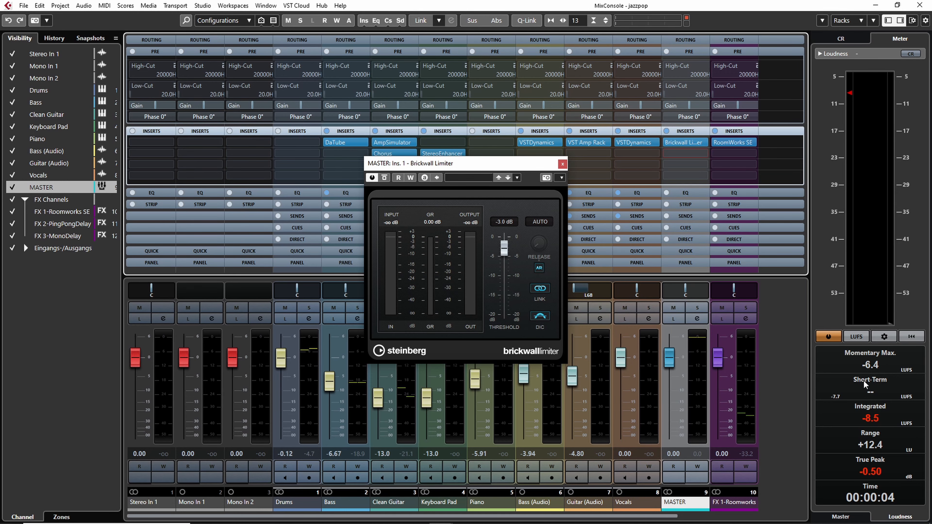
# Turn on Detect Intersample Clipping in the Brickwall Limiter
pyautogui.click(542, 319)
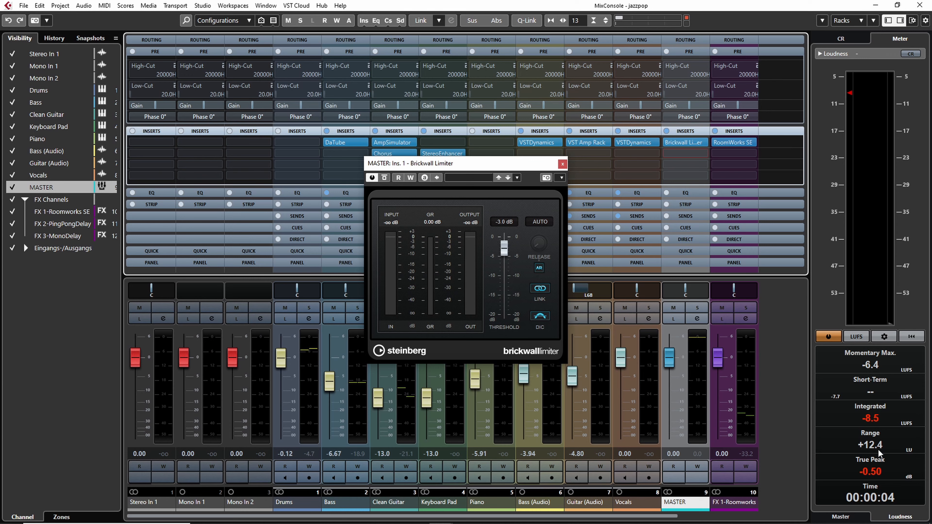
pyautogui.click(539, 316)
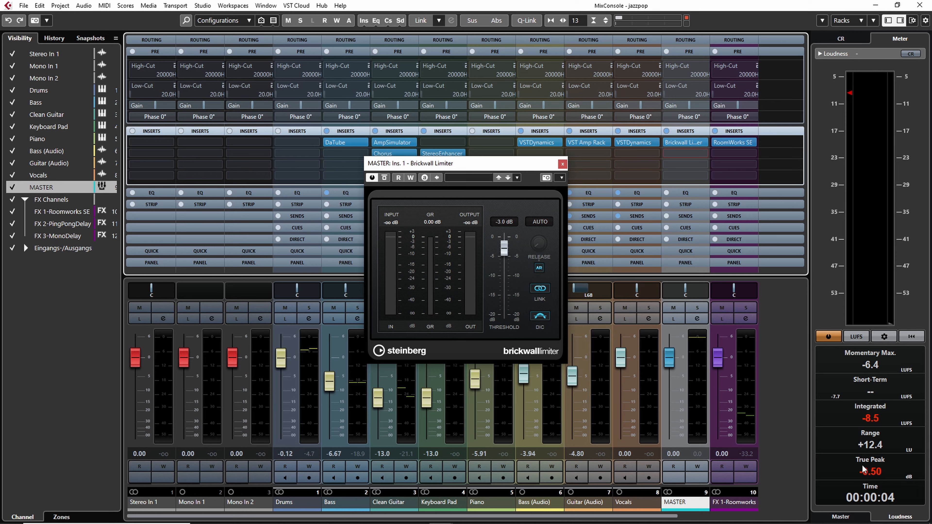
pyautogui.click(540, 317)
# Set the Brickwall Limiter's threshold to -1.0 dB
pyautogui.click(509, 222)
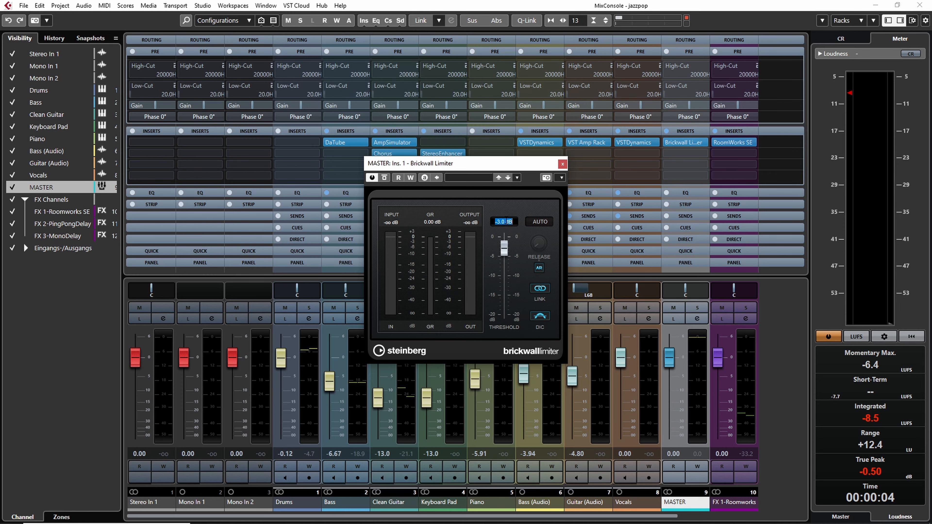
pyautogui.write('-1')
pyautogui.press('Return')
# Reset the loudness meter and start playback of the mix
pyautogui.click(912, 337)
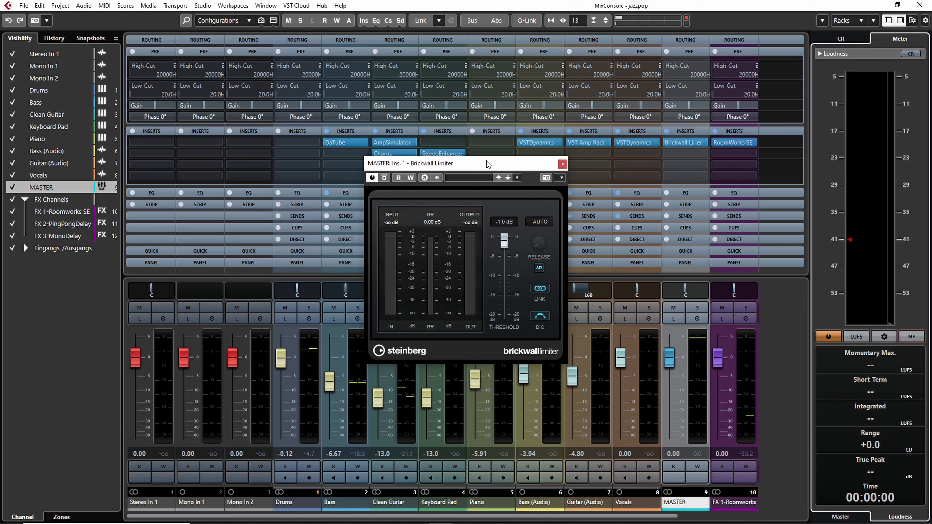
pyautogui.moveTo(487, 161); pyautogui.dragTo(594, 219)
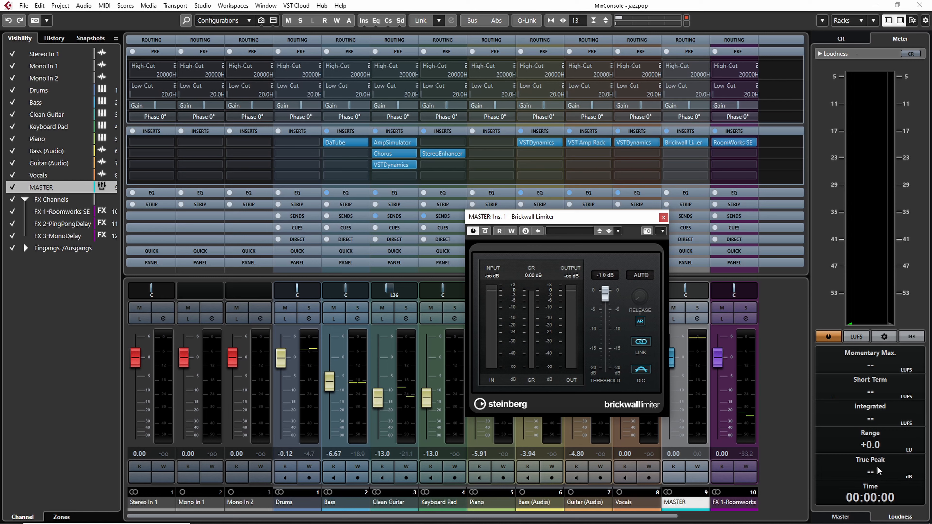
pyautogui.press('space')
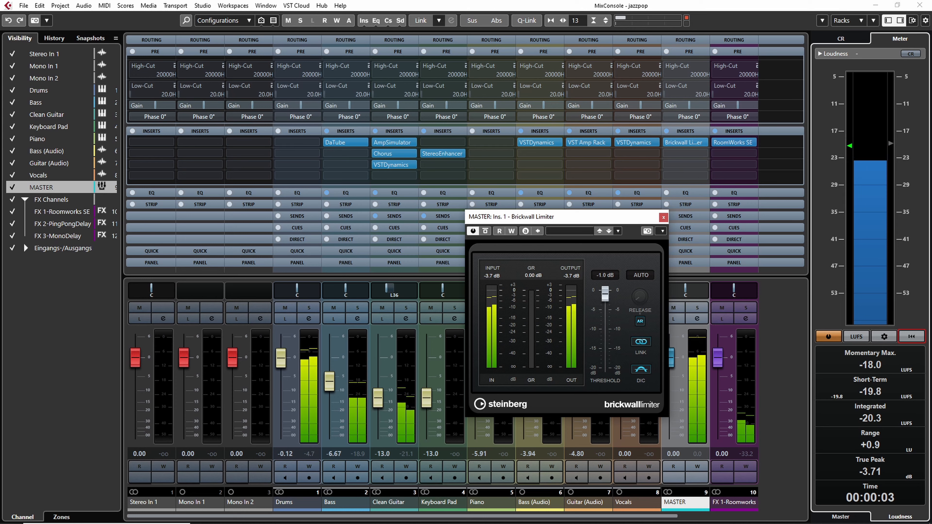
# Raise the Control Room monitoring level to about -2.93 dB
pyautogui.click(844, 38)
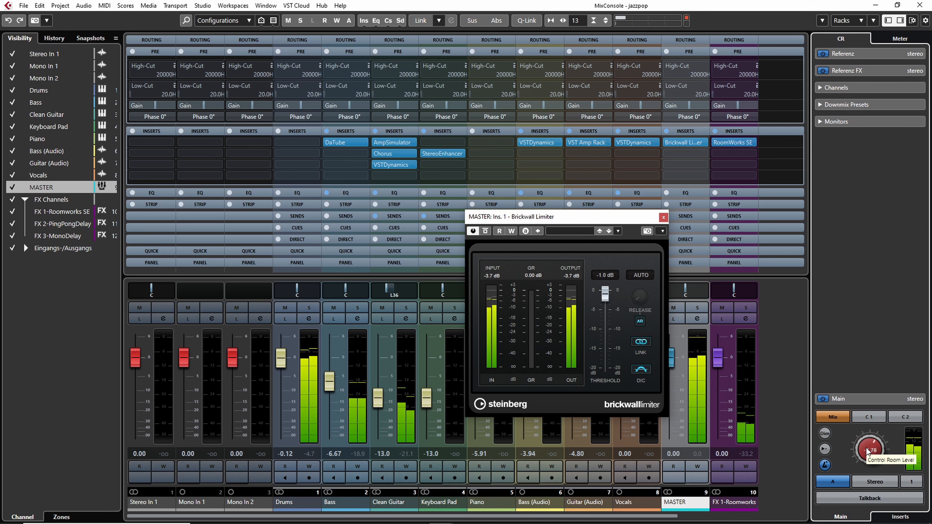
pyautogui.scroll(5, 868, 451)
pyautogui.scroll(3, 868, 450)
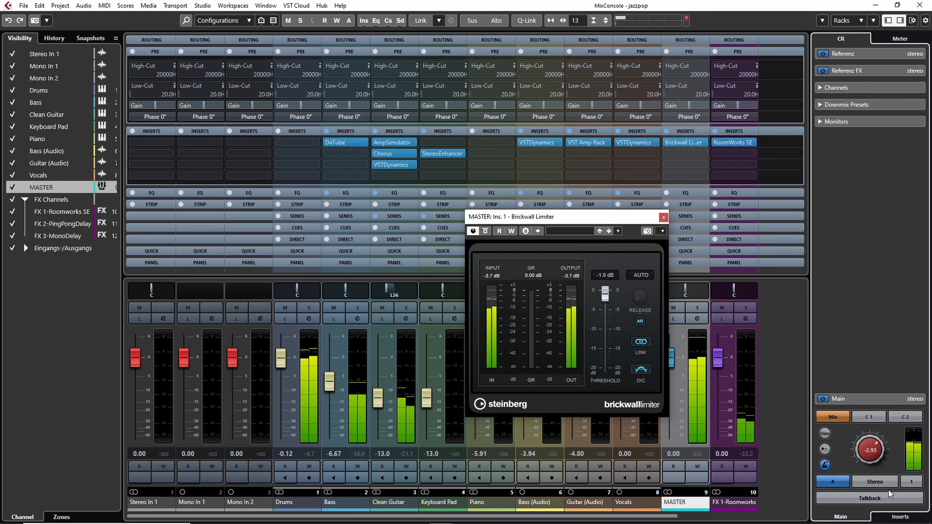
# Return from the Control Room panel to the loudness meter view
pyautogui.click(896, 520)
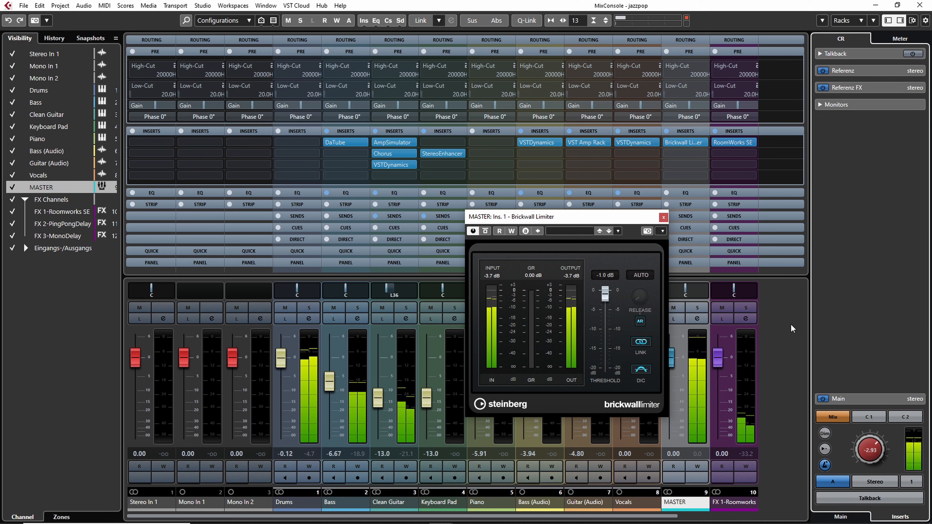
pyautogui.click(896, 35)
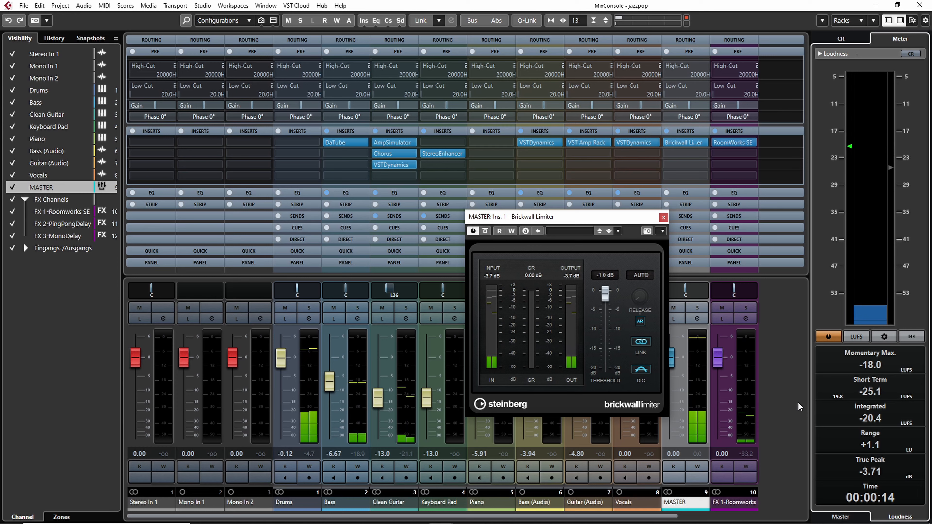
pyautogui.moveTo(573, 217); pyautogui.dragTo(550, 215)
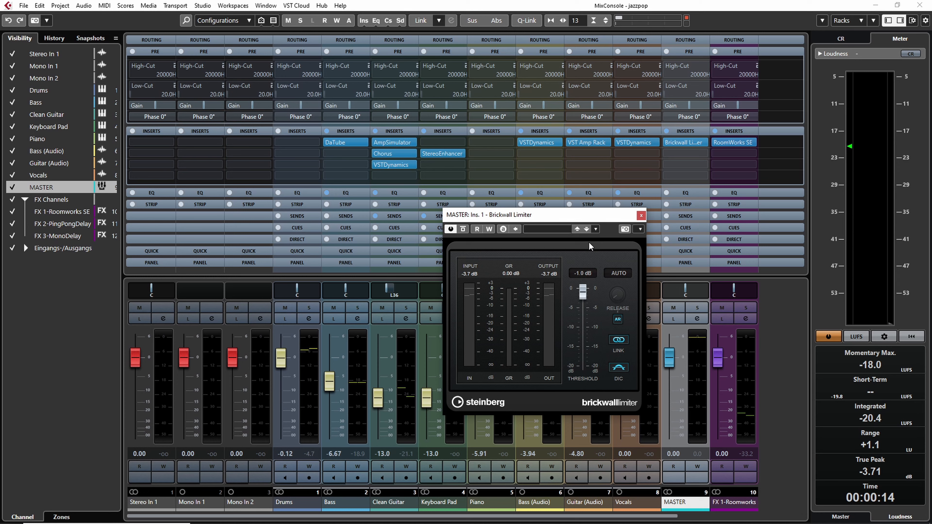
# Set the MASTER channel's input gain to 5 dB
pyautogui.doubleClick(691, 107)
pyautogui.write('5')
pyautogui.press('Return')
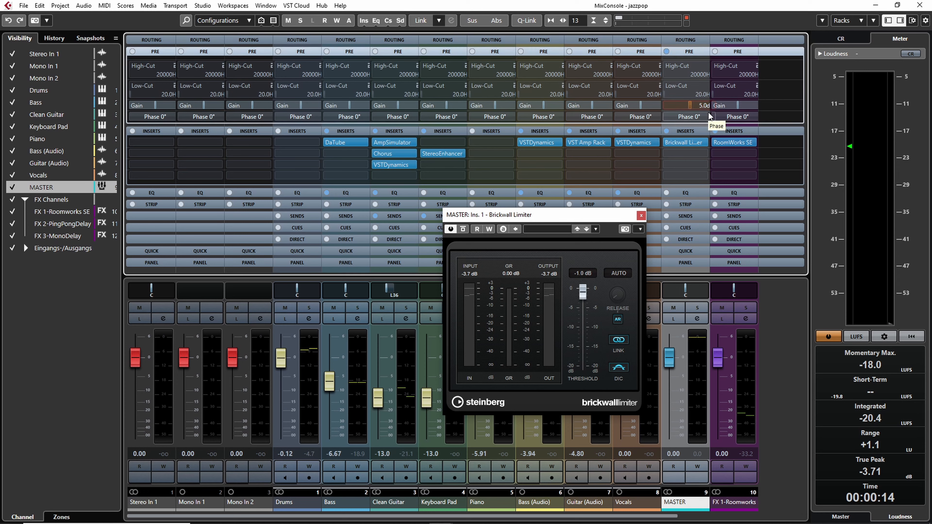
pyautogui.click(696, 155)
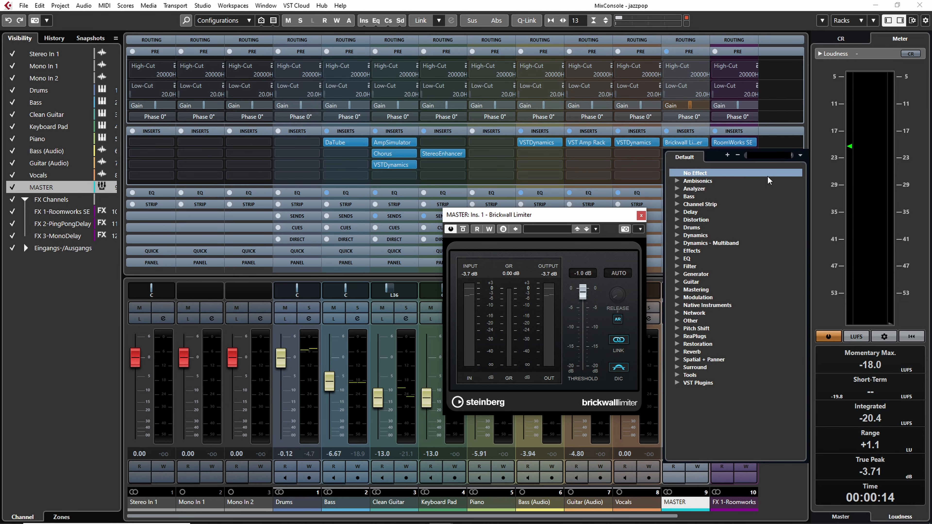
pyautogui.write('limit')
pyautogui.click(703, 203)
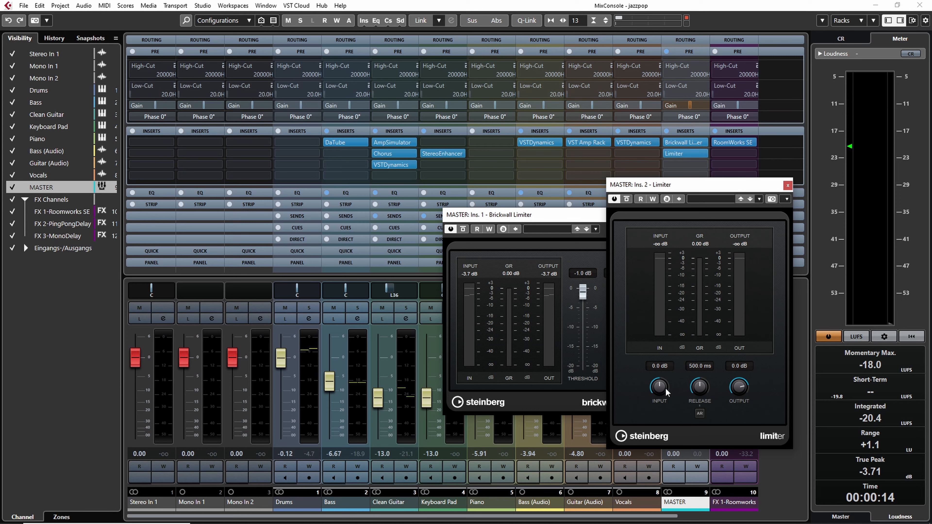
pyautogui.click(788, 185)
pyautogui.click(702, 154)
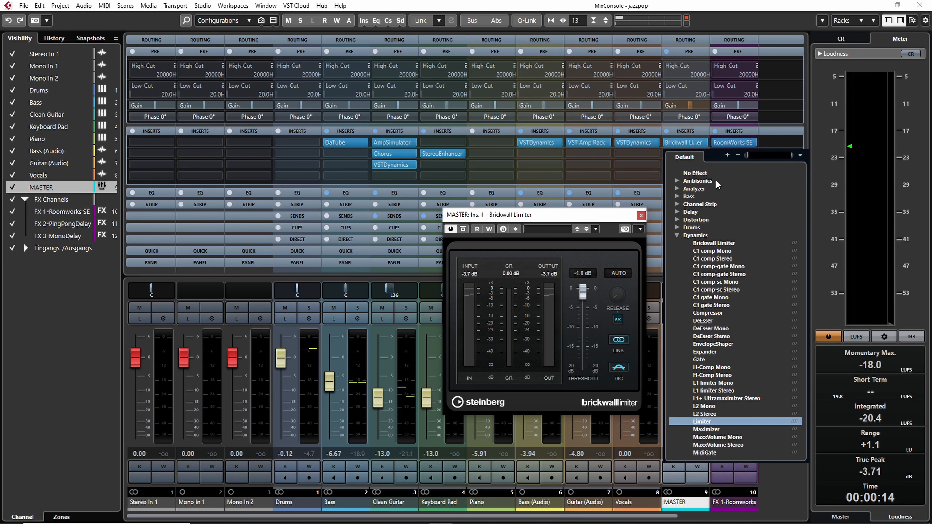
pyautogui.click(702, 173)
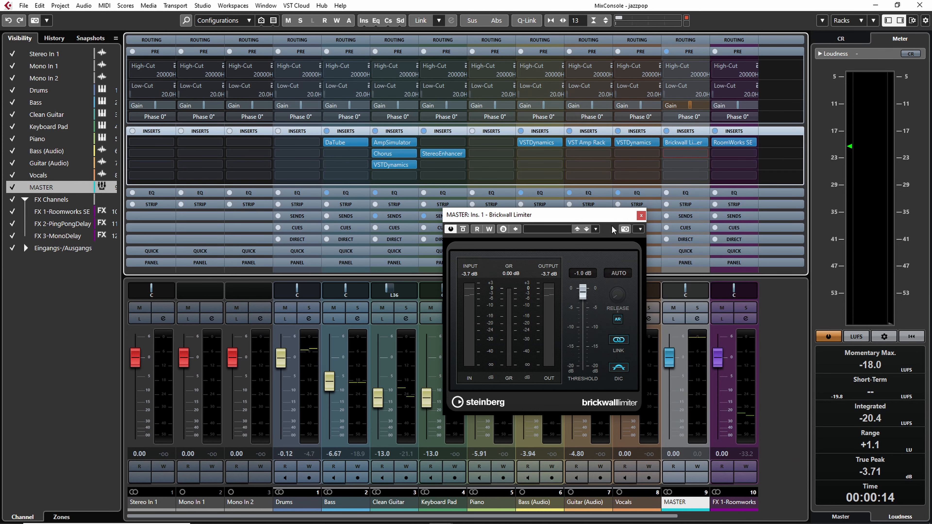
# Audition the mix and set the MASTER channel's input gain to 3 dB
pyautogui.press('space')
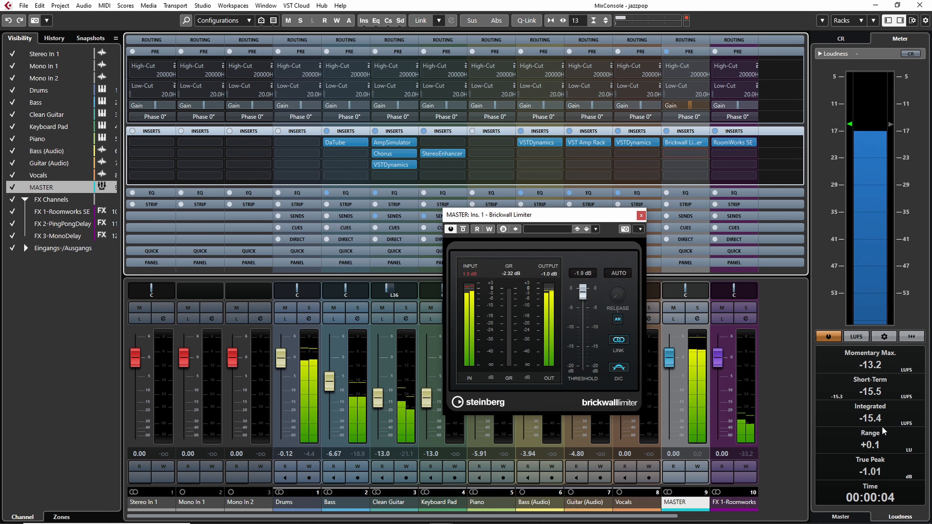
pyautogui.press('space')
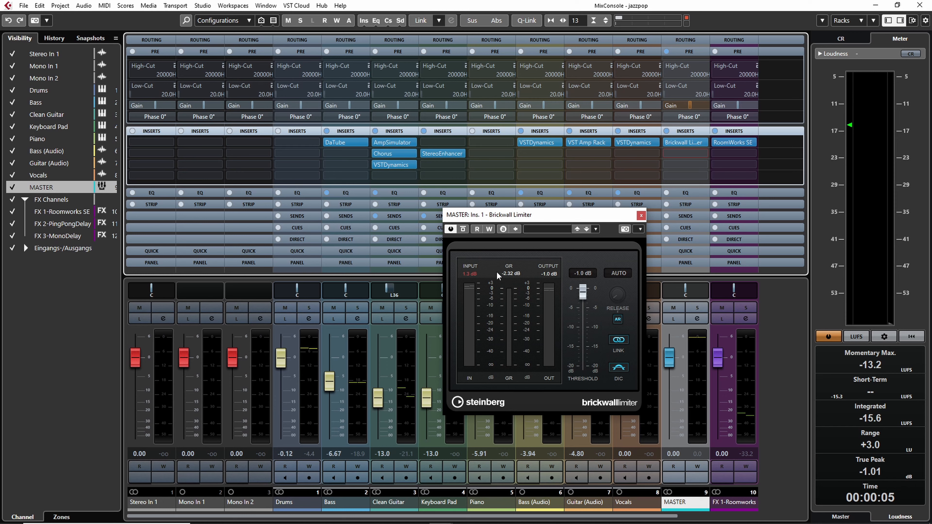
pyautogui.doubleClick(693, 106)
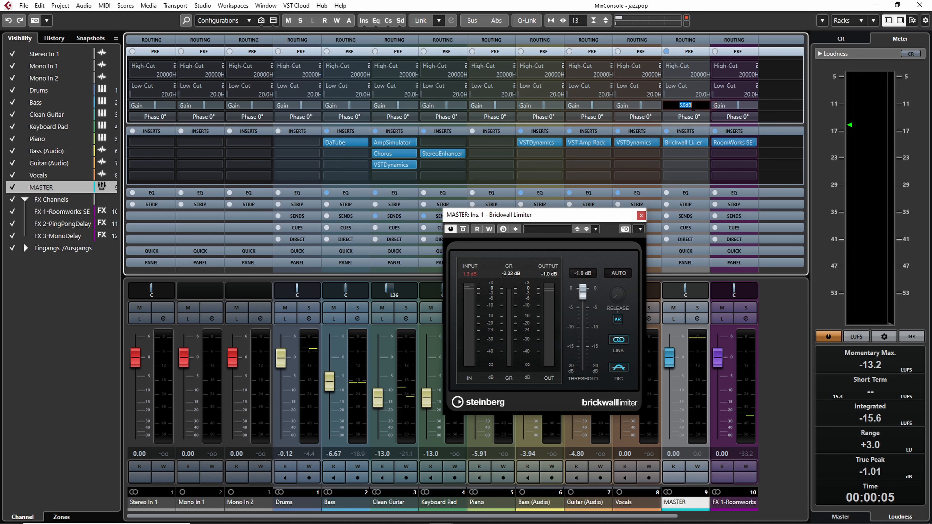
pyautogui.write('3')
pyautogui.press('Return')
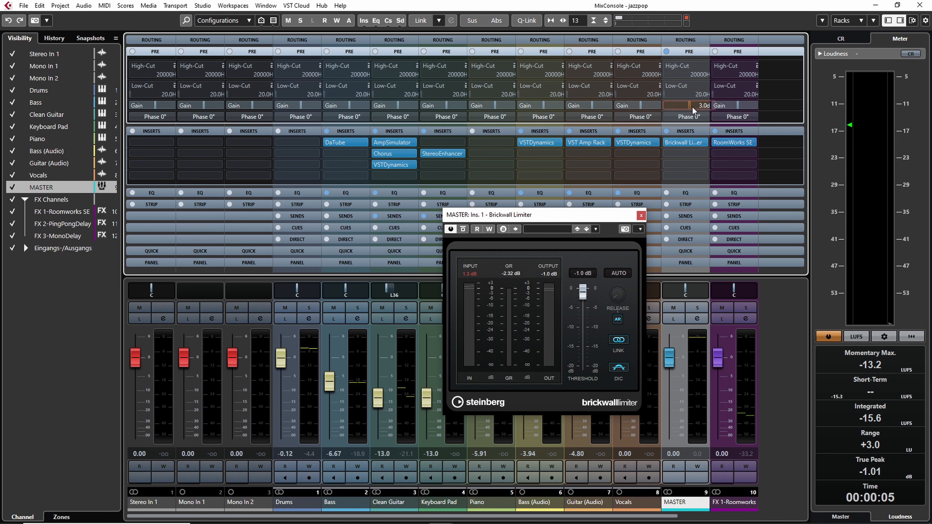
# Set the Brickwall Limiter's threshold to -3 dB
pyautogui.click(582, 273)
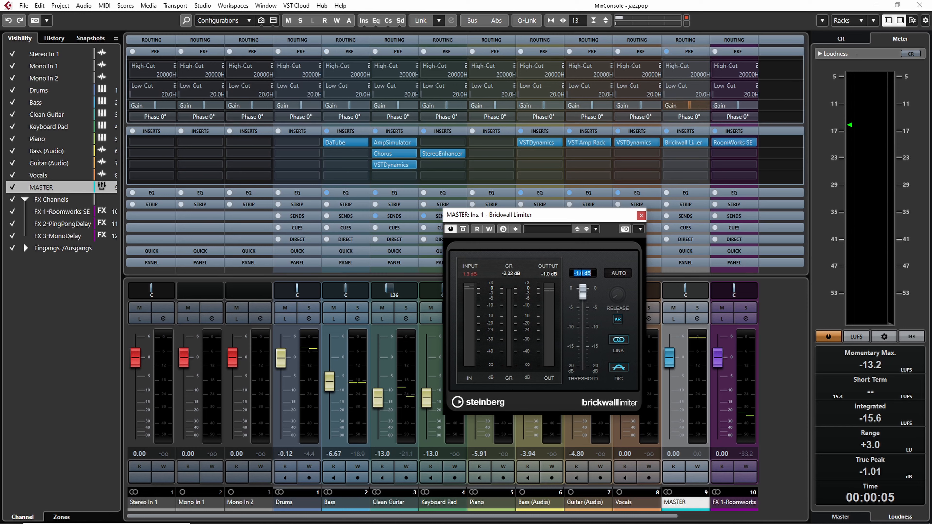
pyautogui.write('-3')
pyautogui.press('Return')
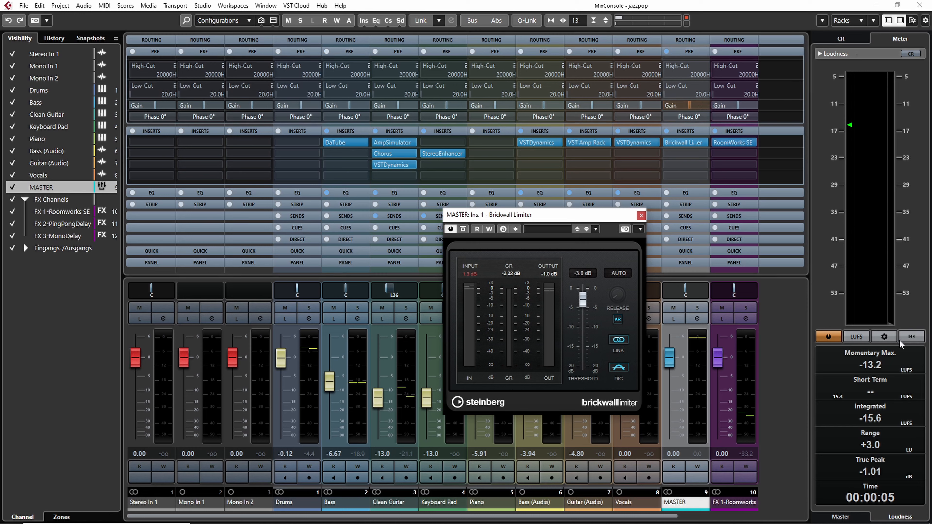
# Reset the loudness meter and play the mix to measure its loudness
pyautogui.click(911, 337)
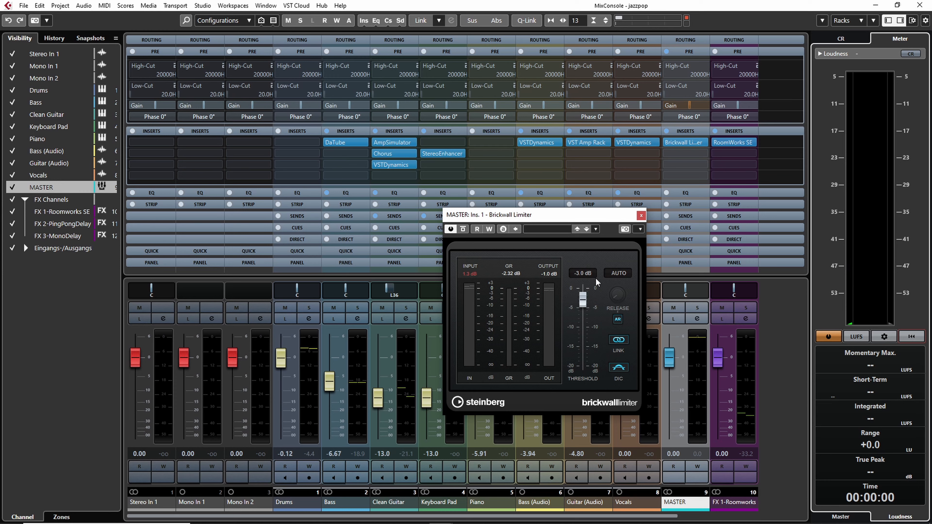
pyautogui.press('space')
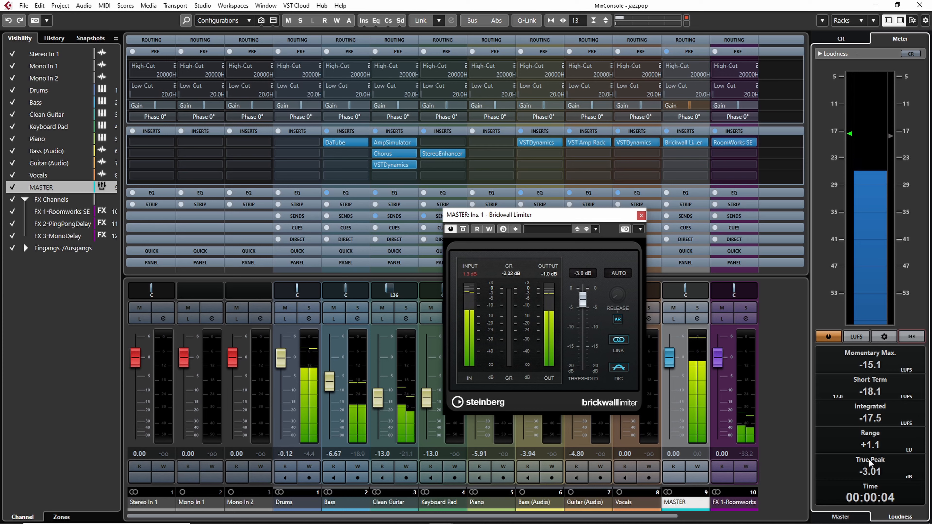
pyautogui.press('space')
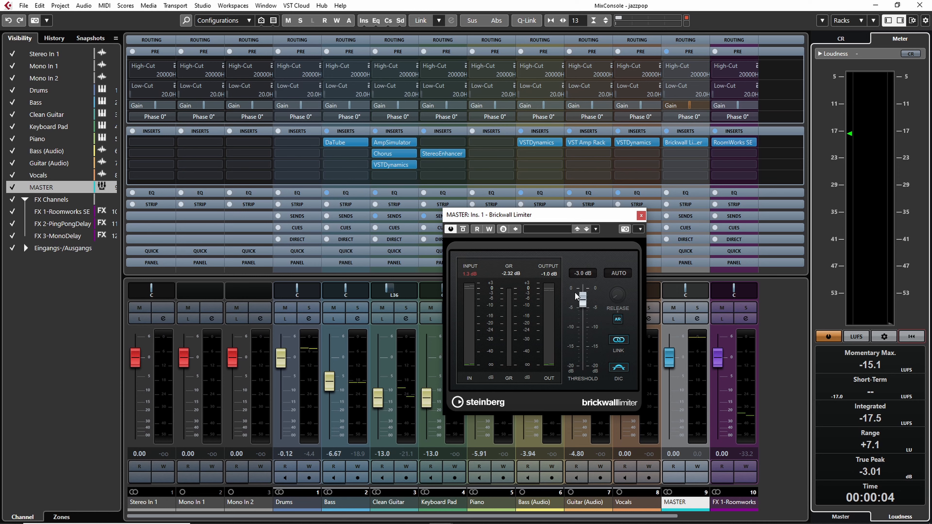
# Set the Brickwall Limiter's threshold to -1 dB and reset its input peak readout
pyautogui.click(584, 274)
pyautogui.write('-1')
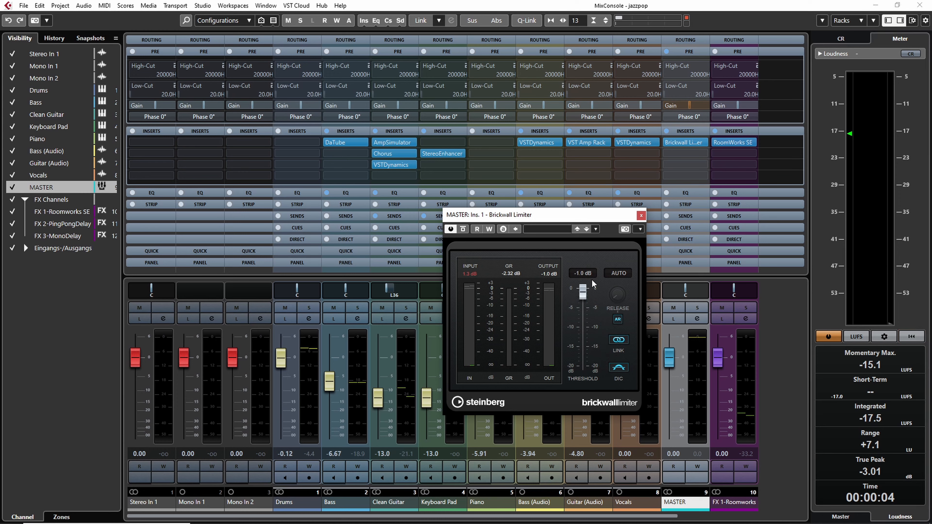
pyautogui.click(469, 275)
# Move the Brickwall Limiter from the MASTER's first insert slot to the second
pyautogui.keyDown('ctrl'); pyautogui.click(697, 104); pyautogui.keyUp('ctrl')
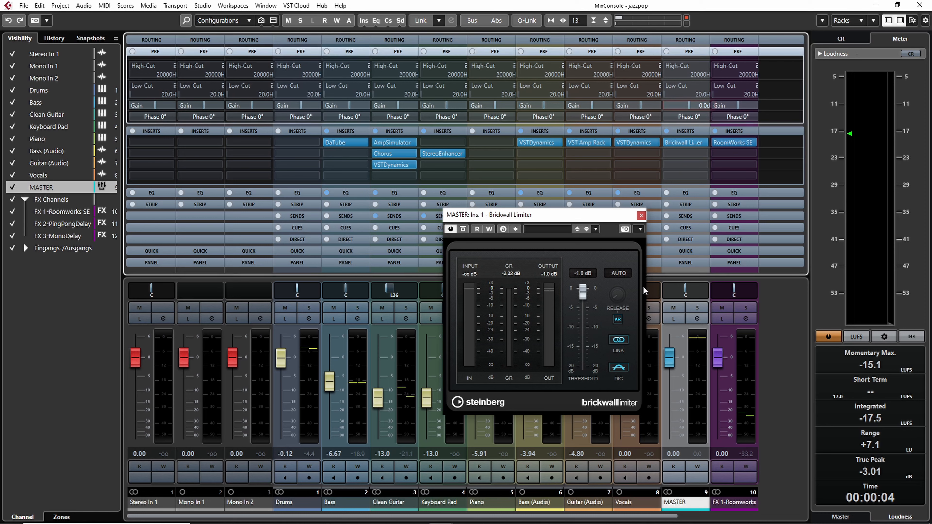
pyautogui.moveTo(693, 143); pyautogui.dragTo(692, 152)
# Load the Limiter plug-in into the MASTER's empty first insert slot by searching for "limit"
pyautogui.click(693, 142)
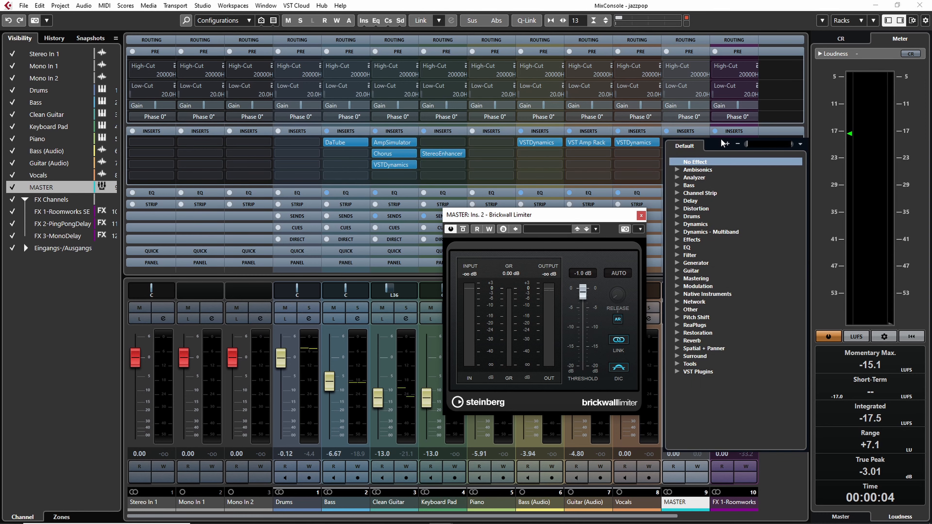
pyautogui.write('limit')
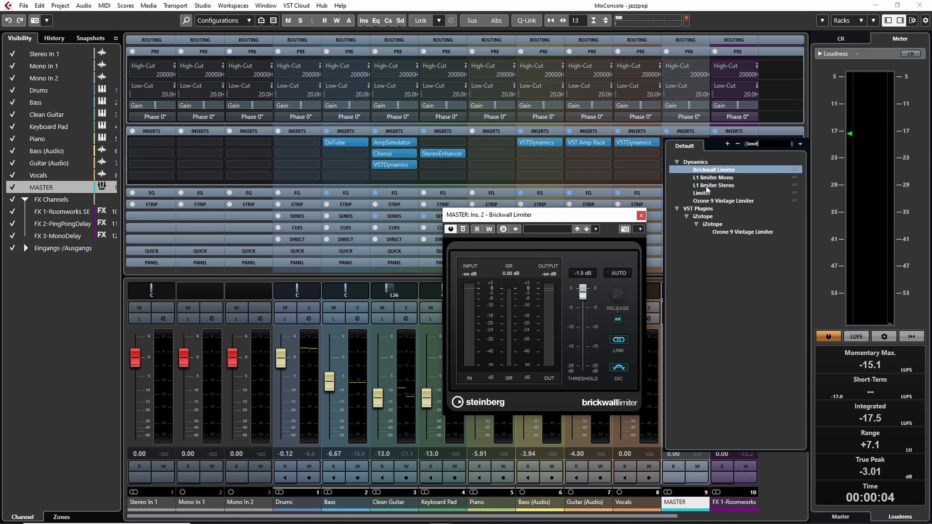
pyautogui.click(703, 192)
# Set the Limiter's output level to -1 dB
pyautogui.moveTo(688, 184); pyautogui.dragTo(322, 178)
pyautogui.moveTo(572, 215); pyautogui.dragTo(656, 210)
pyautogui.moveTo(330, 177); pyautogui.dragTo(400, 173)
pyautogui.click(449, 352)
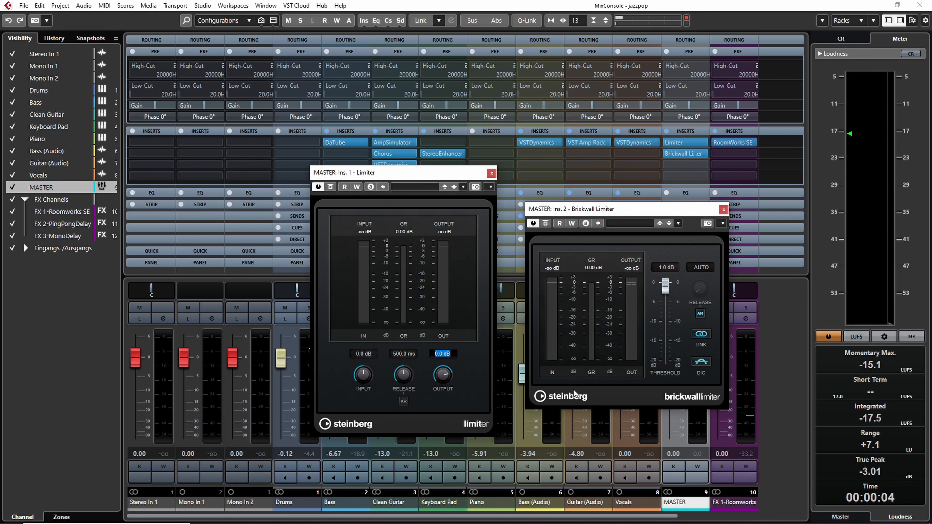
pyautogui.write('-1')
pyautogui.press('Return')
# Set the Limiter's input gain to 5 dB and switch on automatic release
pyautogui.click(364, 355)
pyautogui.write('5')
pyautogui.press('Return')
pyautogui.click(403, 401)
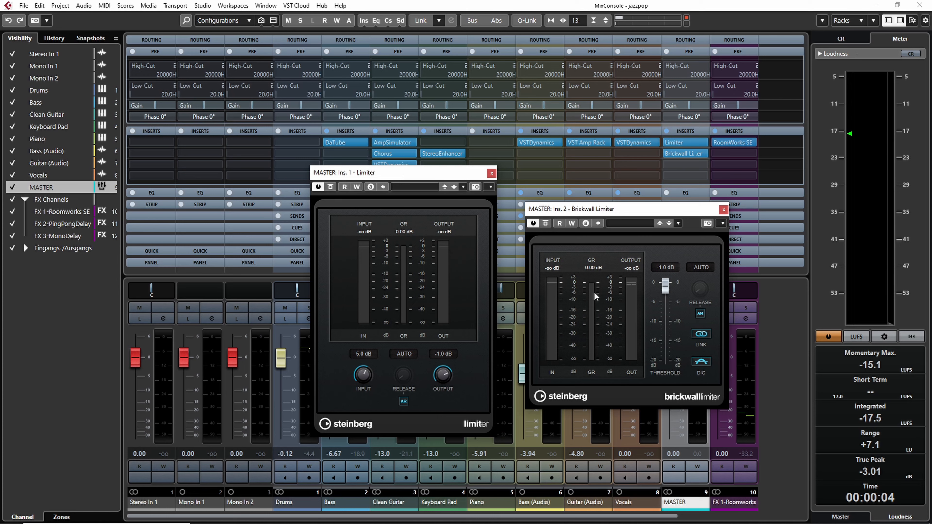
# Play the mix and adjust the Limiter's input gain to 5.5 dB while watching loudness and gain reduction
pyautogui.press('space')
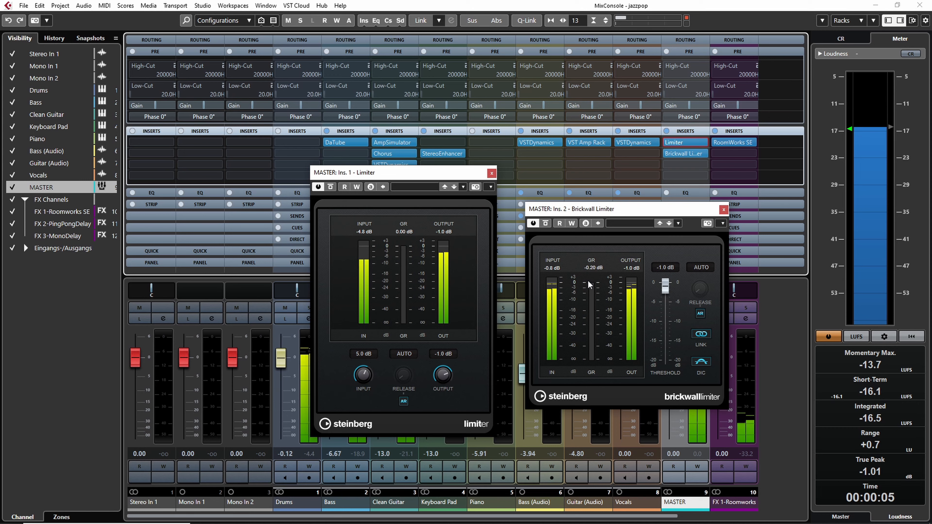
pyautogui.scroll(10, 365, 381)
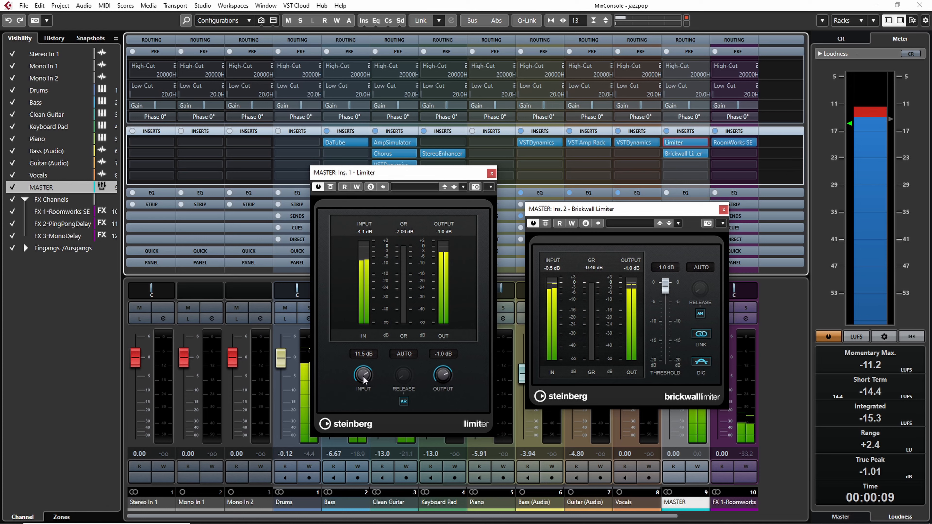
pyautogui.scroll(-3, 363, 380)
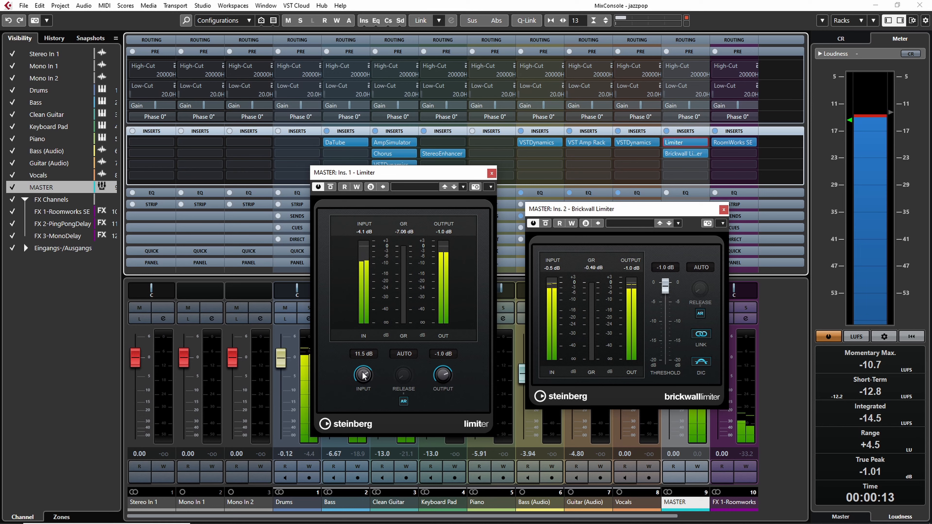
pyautogui.moveTo(363, 379)
pyautogui.mouseDown()
pyautogui.moveTo(376, 334)
pyautogui.moveTo(370, 391)
pyautogui.mouseUp()
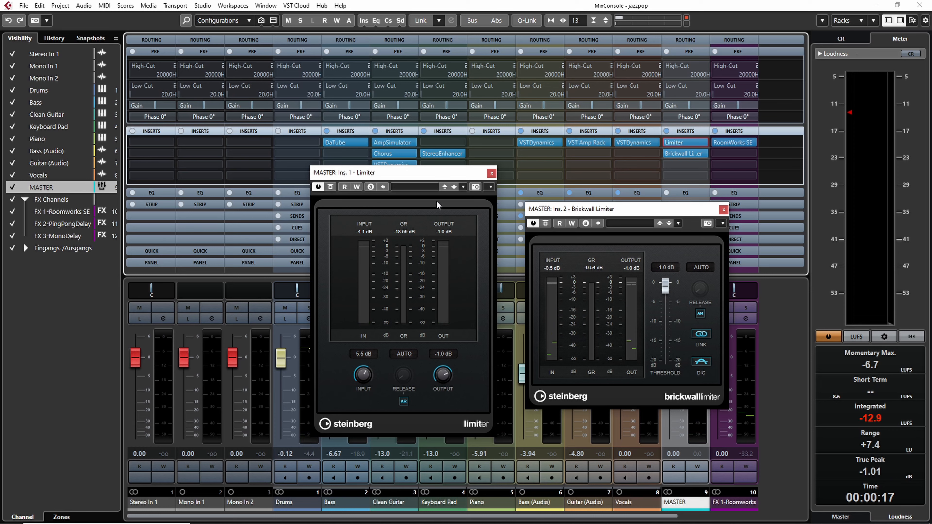
pyautogui.moveTo(384, 173); pyautogui.dragTo(366, 179)
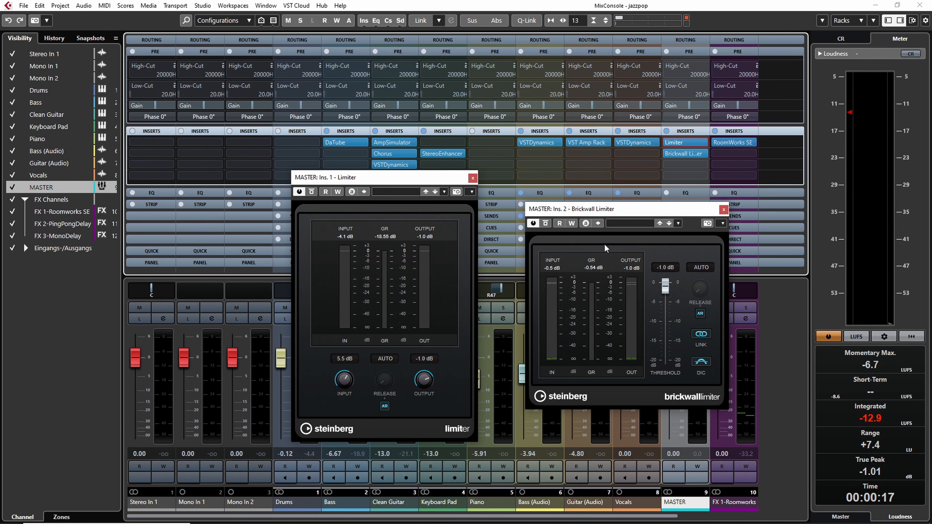
pyautogui.moveTo(601, 207); pyautogui.dragTo(626, 211)
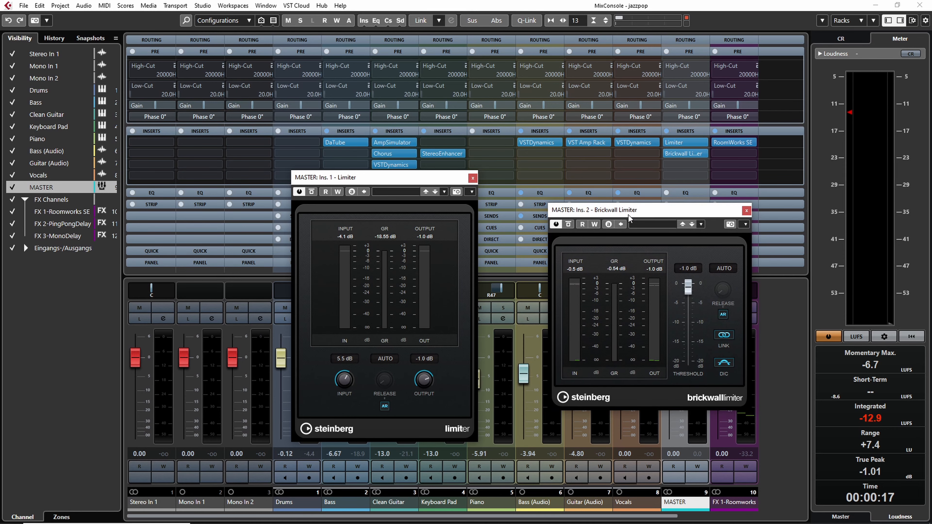